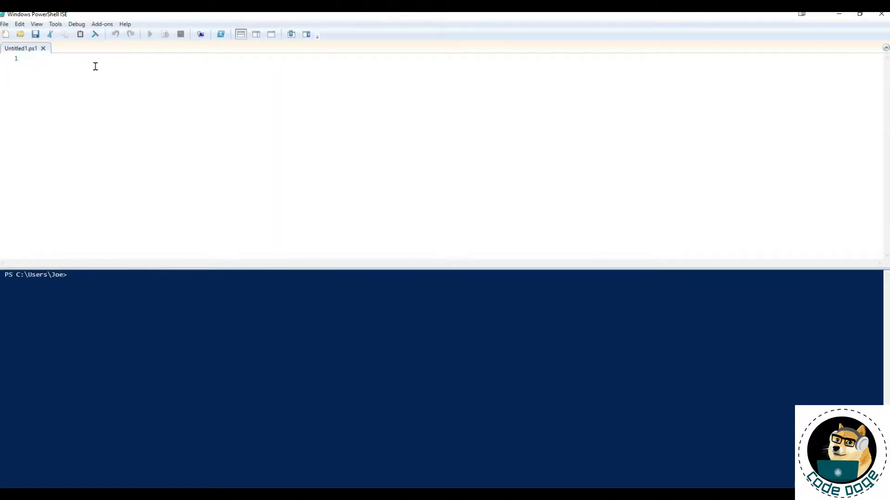
type("function ")
type("install")
Write the InstallPSModule function header with an empty braced body.
key("BackSpace")
key("BackSpace")
key("BackSpace")
type("InstallPSModule")
key("Return")
type("{")
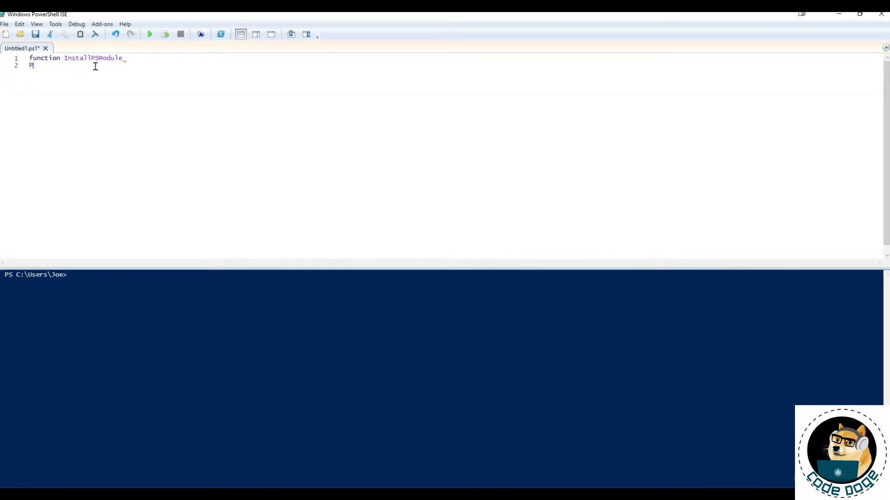
key("Return")
type("}")
key("Left")
key("Return")
type("param(")
Add a param block declaring [string]$moduleName and [string]$scope.
key("Return")
type(")")
left_click(86, 72)
key("Return")
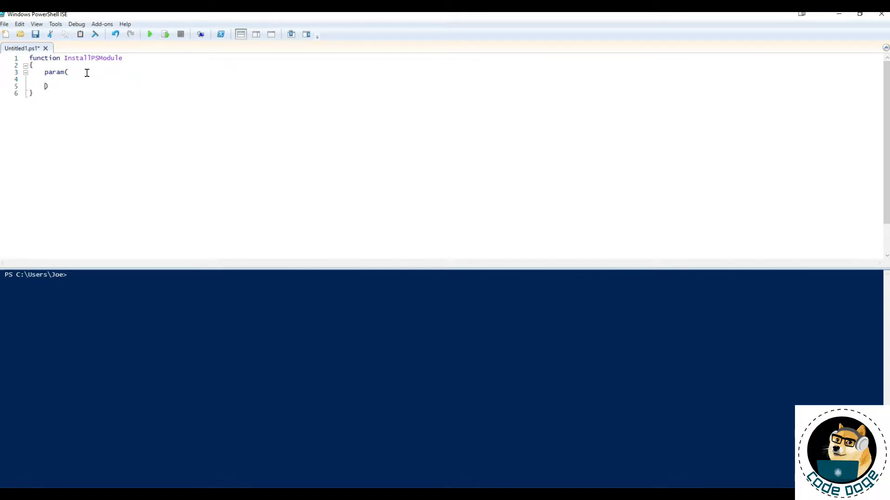
type("[string")
type("]")
type("]")
type("[")
type("$module")
type("Name")
type(",")
key("Return")
type("[")
type("string")
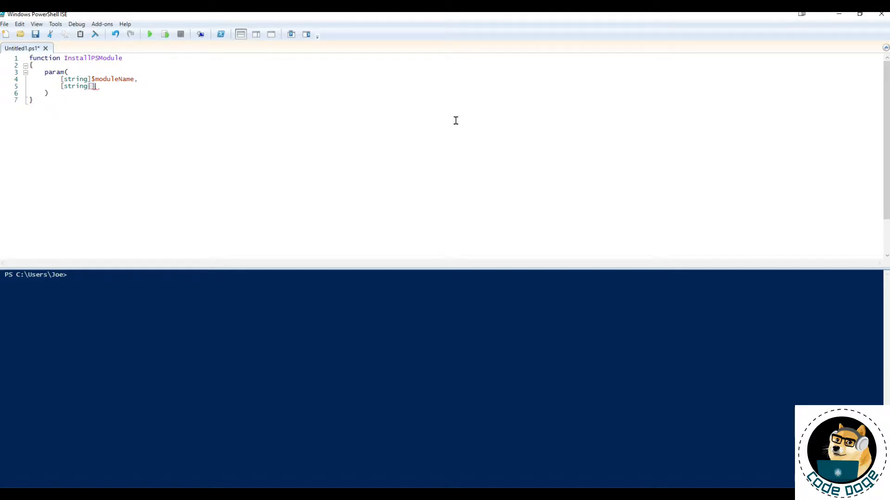
type("]")
type("$sc")
type("eope")
key("BackSpace")
key("BackSpace")
key("BackSpace")
type("ope")
left_click(191, 292)
type("get-module")
type(" -ListAv")
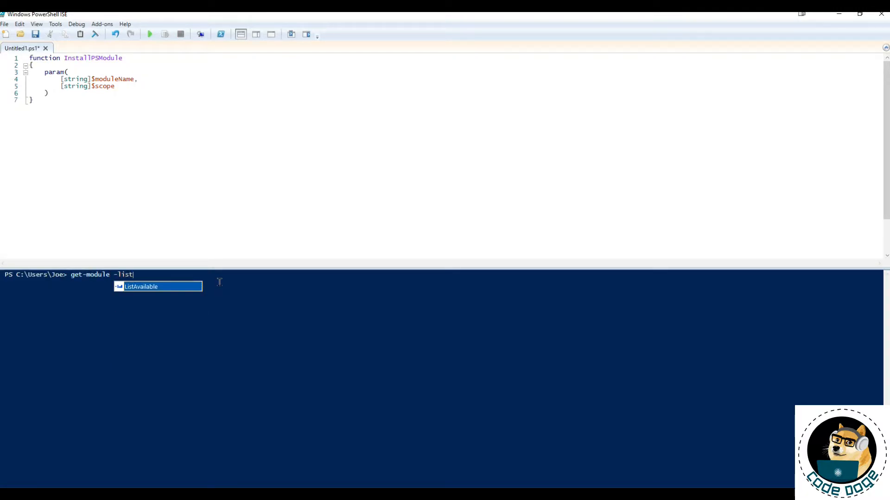
key("Tab")
key("Return")
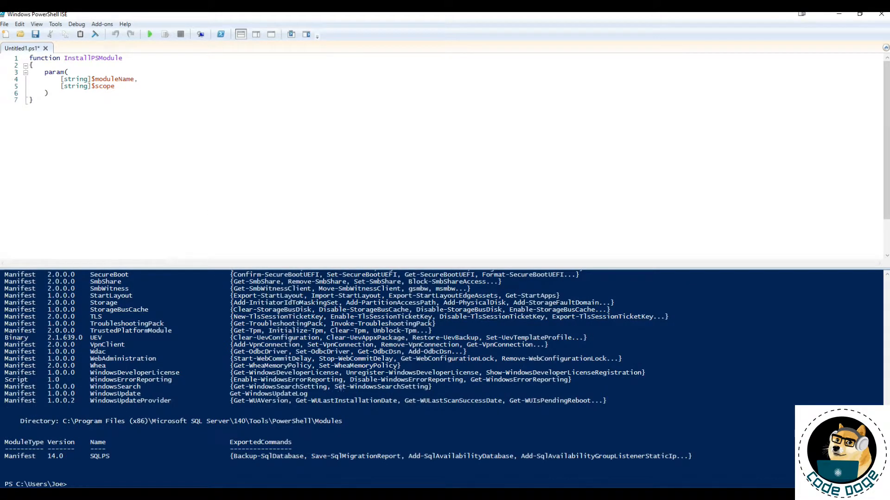
scroll(444, 379, "up", 10)
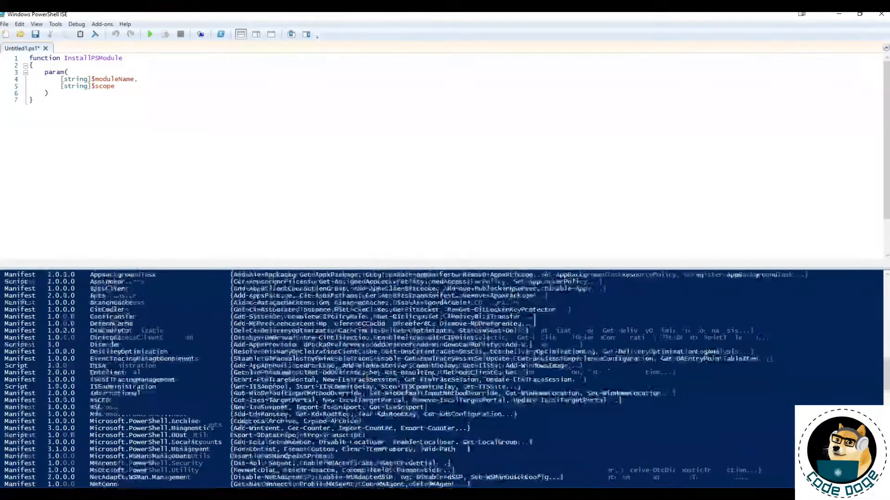
scroll(445, 379, "up", 15)
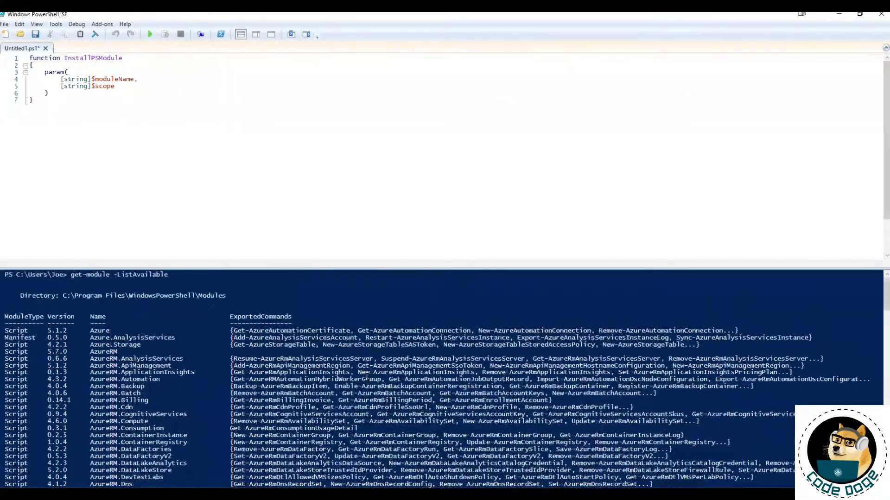
key("ctrl+l")
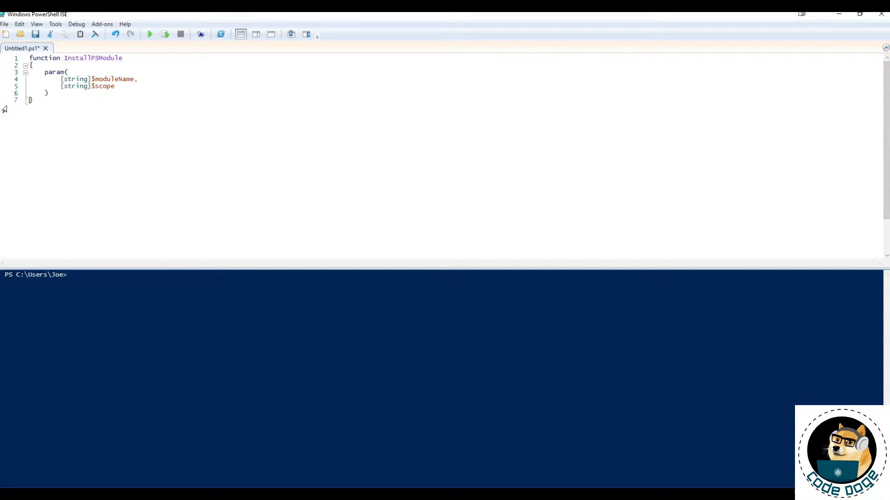
Write the if(Get-Module -ListAvailable -Name $moduleName) condition below the param block.
key("Return")
key("Return")
type("if(")
type("Get-Mod")
type("ule ")
type("-List")
key("Tab")
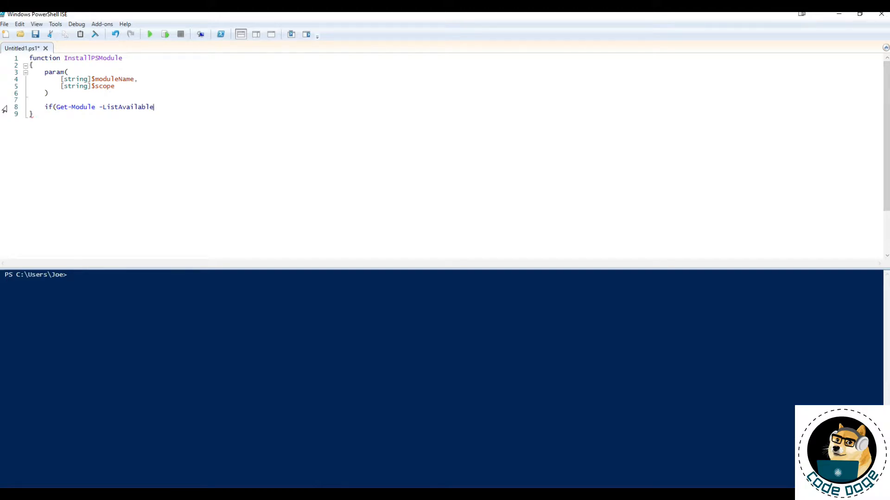
type("-Name #$")
key("BackSpace")
key("BackSpace")
type("$moduleNam")
type("e)")
key("Return")
type("{")
Give the if statement empty braces and an empty else block, ready for the if body.
key("Return")
type("}")
key("Return")
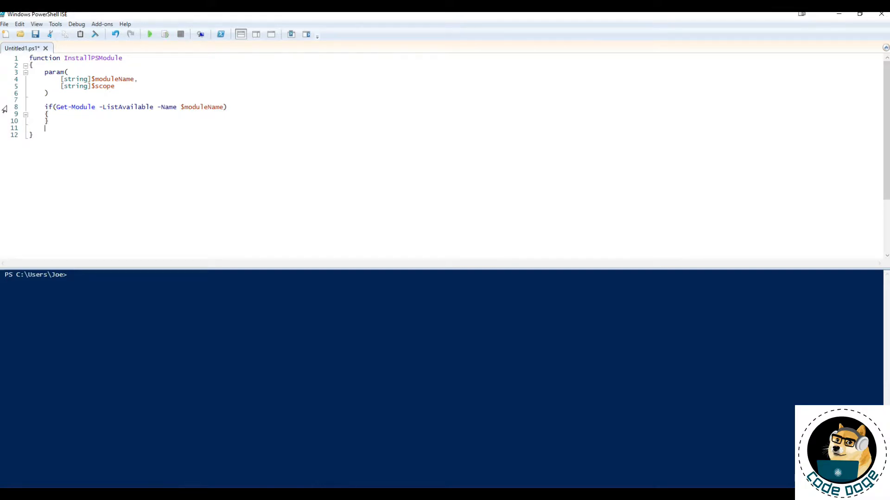
type("else")
key("Return")
type("{")
key("Return")
type("}")
left_click(262, 113)
key("Return")
type("i")
Import-Module $moduleName in the if branch; Install-Module $moduleName -Scope $scope -Force -AllowClobber in else.
key("BackSpace")
type("Import-")
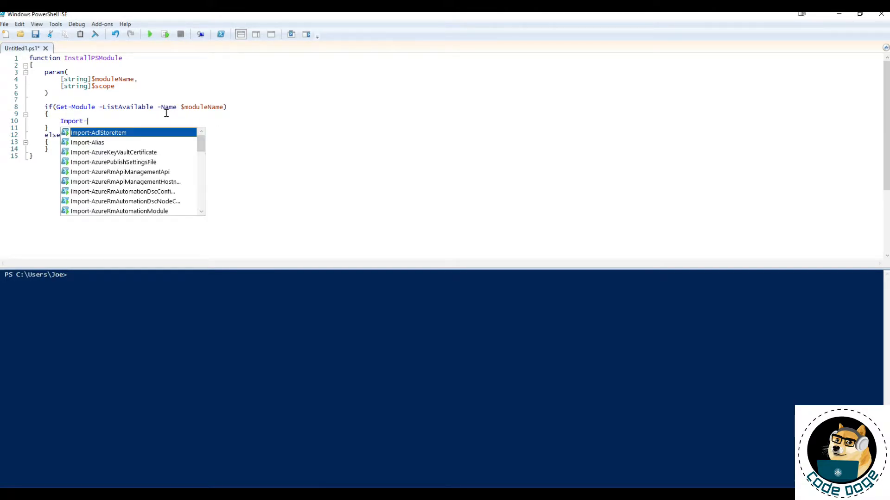
type("Module $")
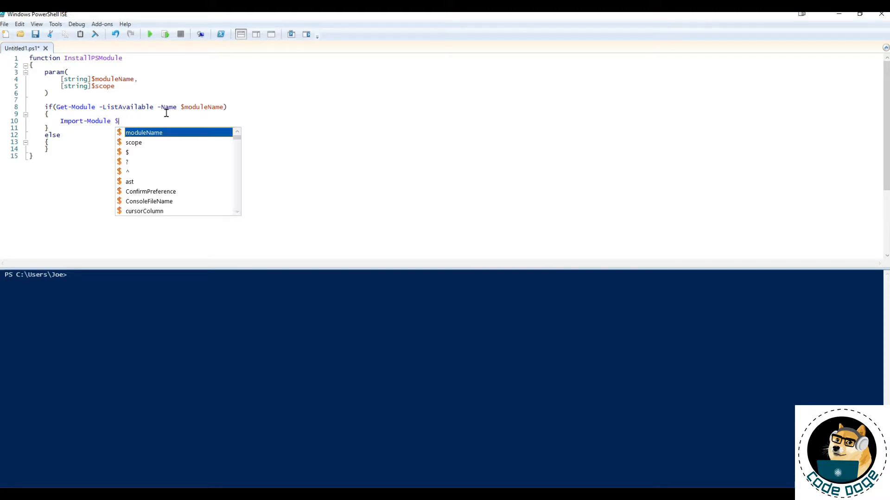
type("moduleNa")
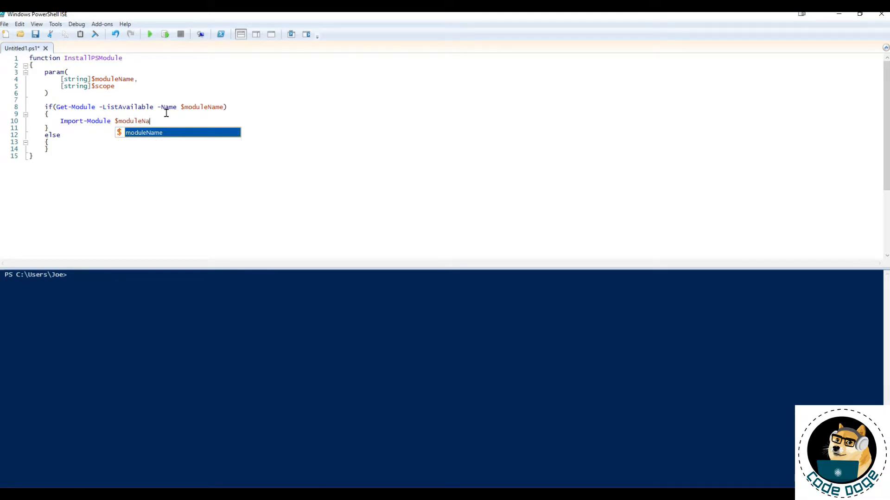
type("me")
left_click(98, 142)
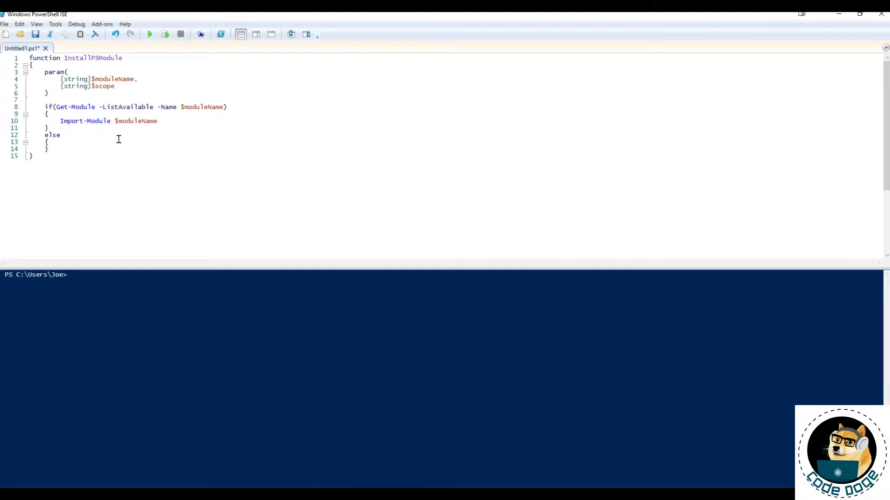
key("Return")
type("Install")
type("-Module ")
type("$moduleN")
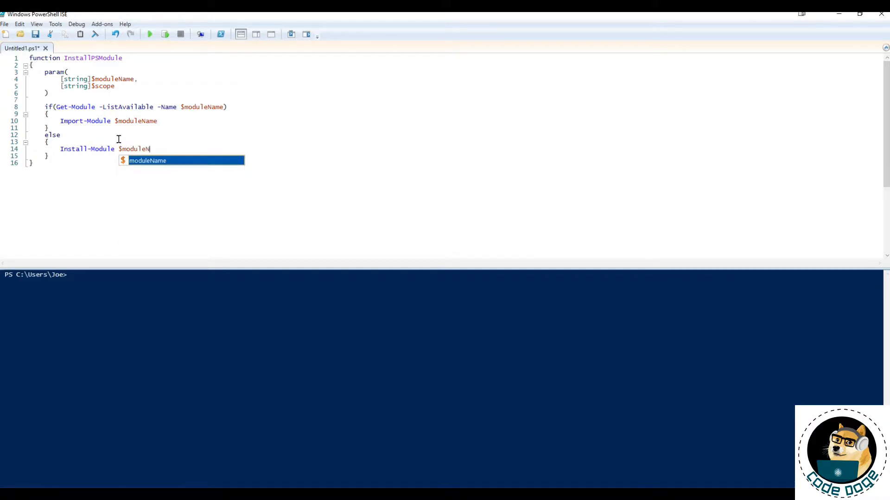
type("ame -Sc")
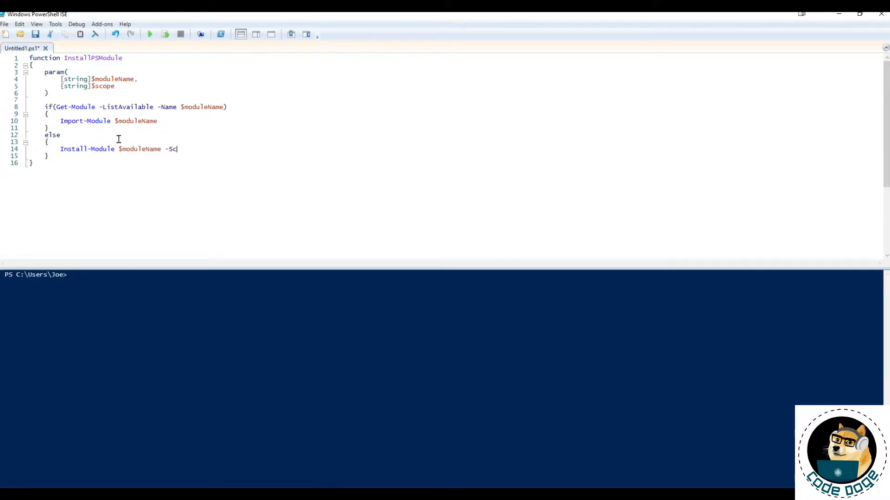
type("ope ")
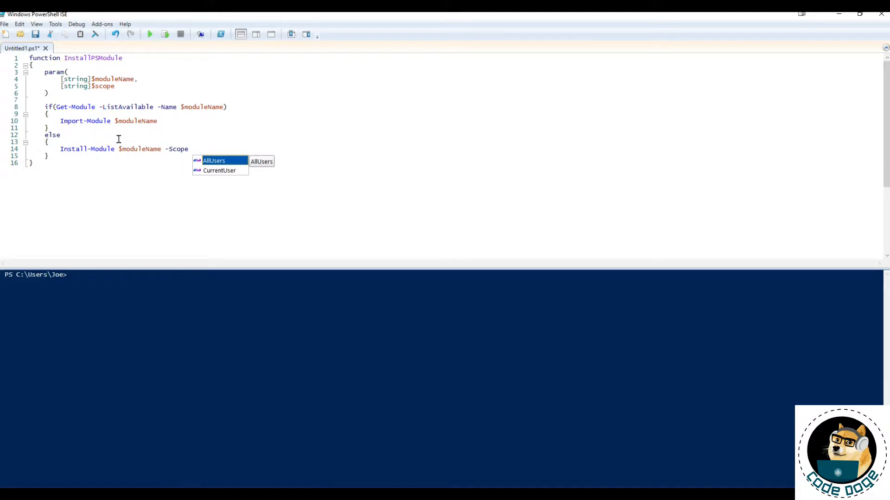
type("$scope ")
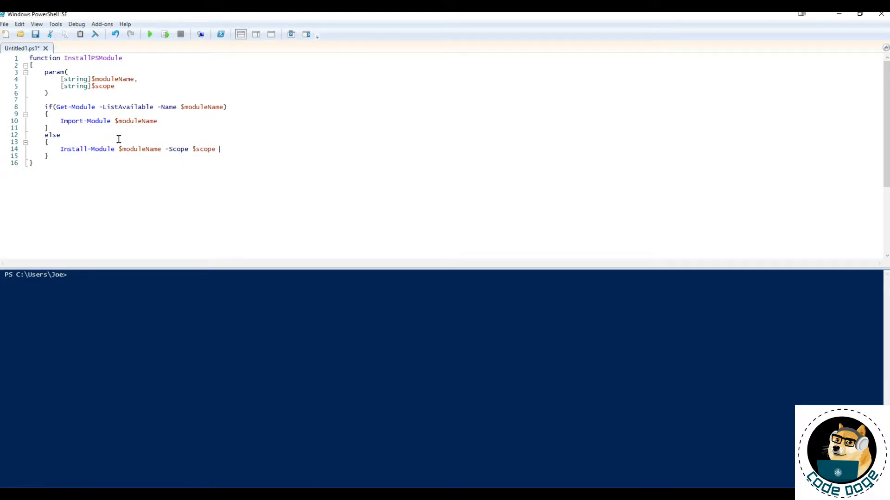
type("-Force ")
type("-A")
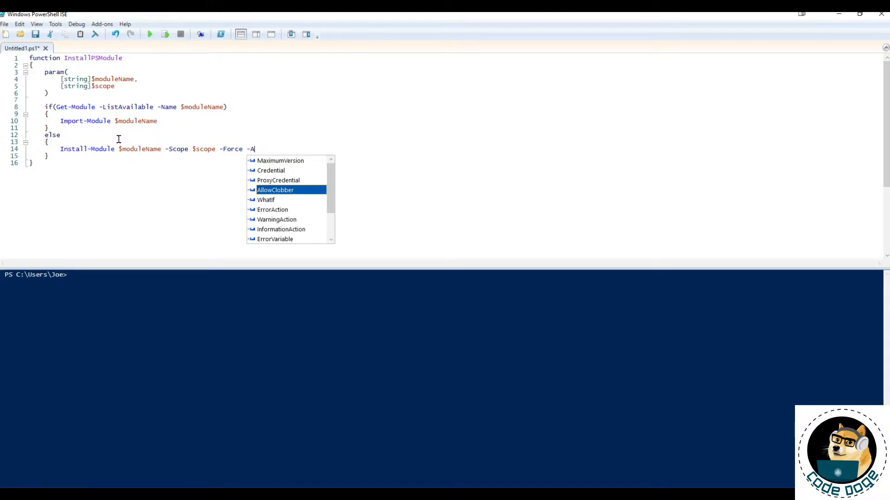
type("llowClobber")
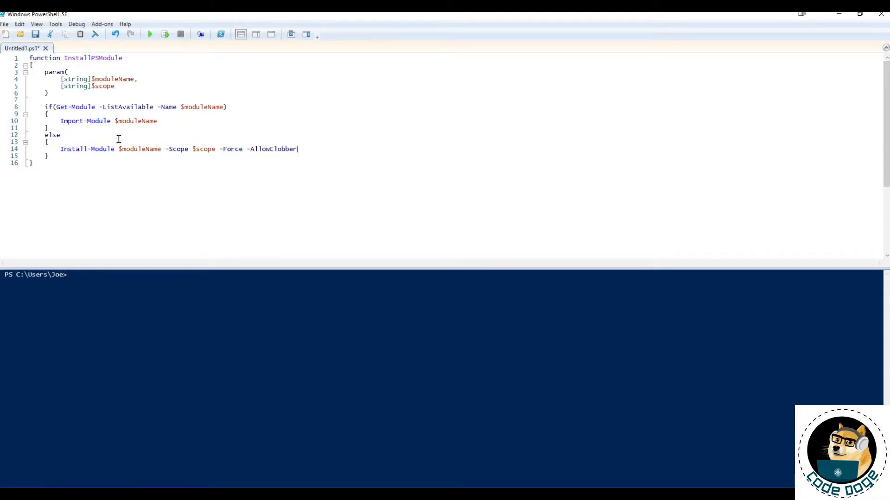
key("Home")
Add Import-Module $moduleName after the Install-Module line in the else branch.
left_click(195, 153)
key("Return")
key("Return")
type("Import")
type("-Mo")
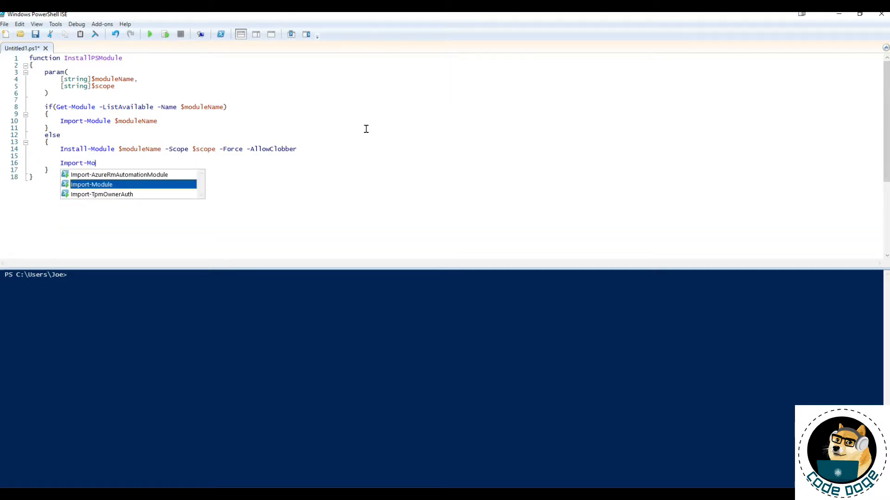
type("dule $mo")
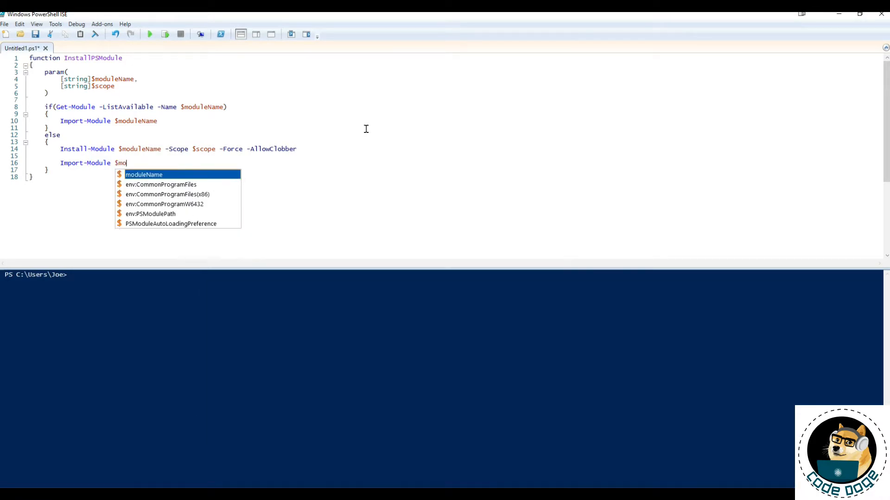
type("duleName")
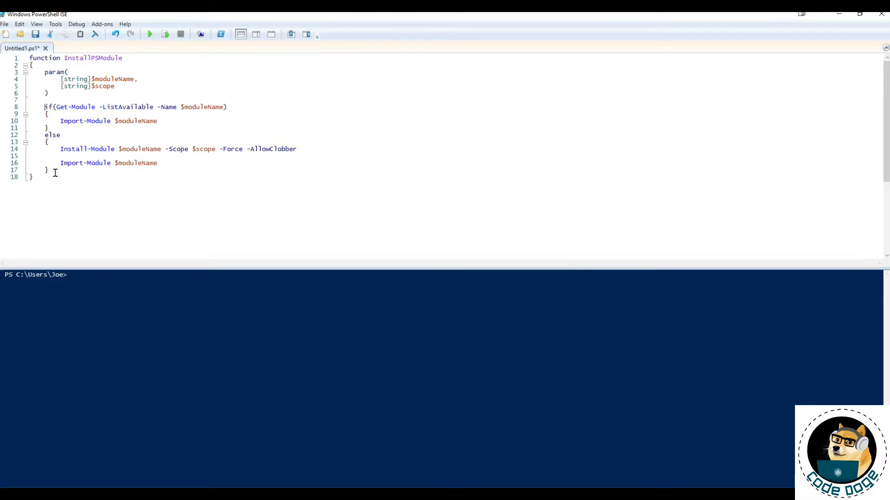
Start a try block above the if statement and close it after the else block.
left_click(102, 102)
key("Return")
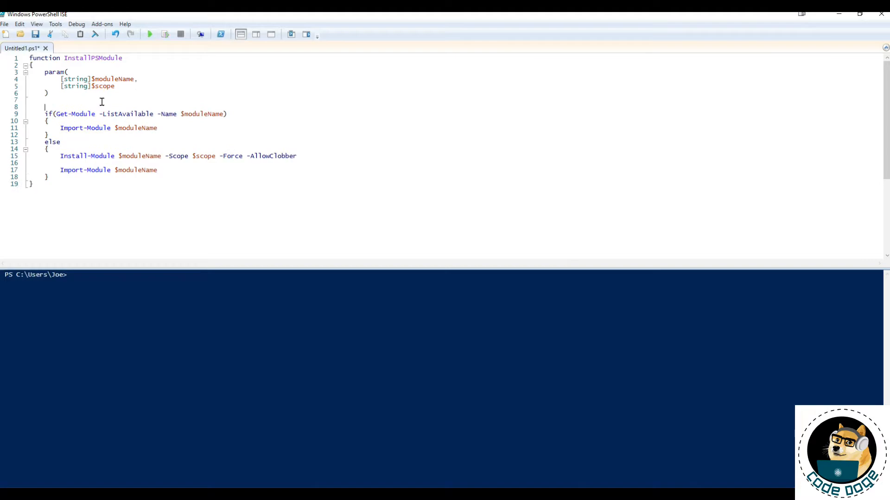
type("try")
key("Return")
type("{")
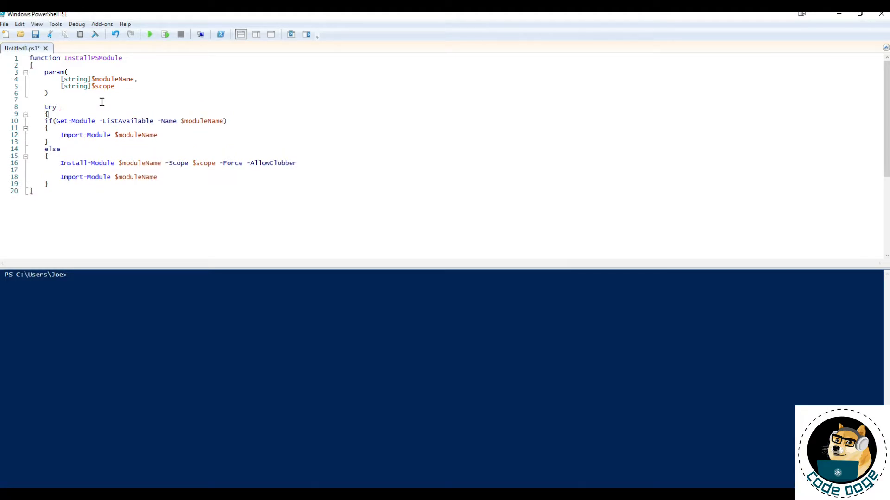
key("Return")
left_click(51, 191)
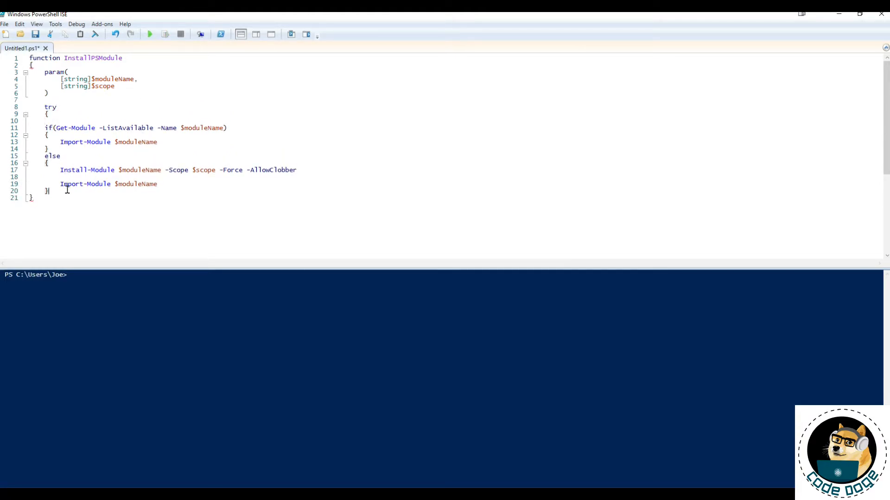
type("\\")
key("BackSpace")
key("Return")
type("}")
Indent the if/else logic inside try and delete the stray blank line.
mouse_move(48, 194)
left_mouse_down()
mouse_move(10, 115)
mouse_move(48, 192)
left_mouse_up()
key("Tab")
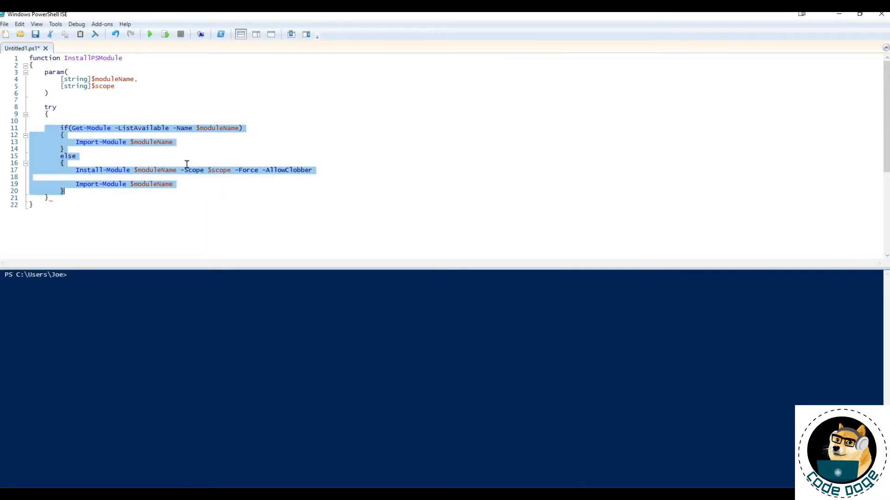
left_click(143, 197)
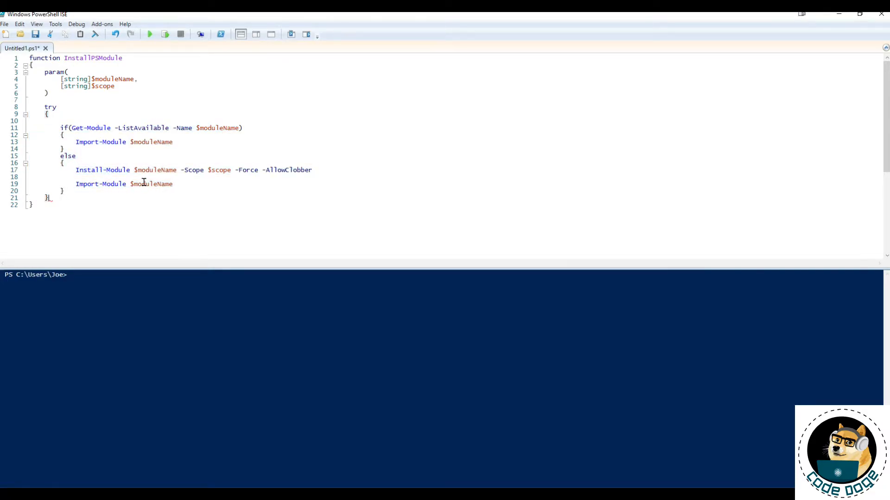
left_click(91, 121)
key("BackSpace")
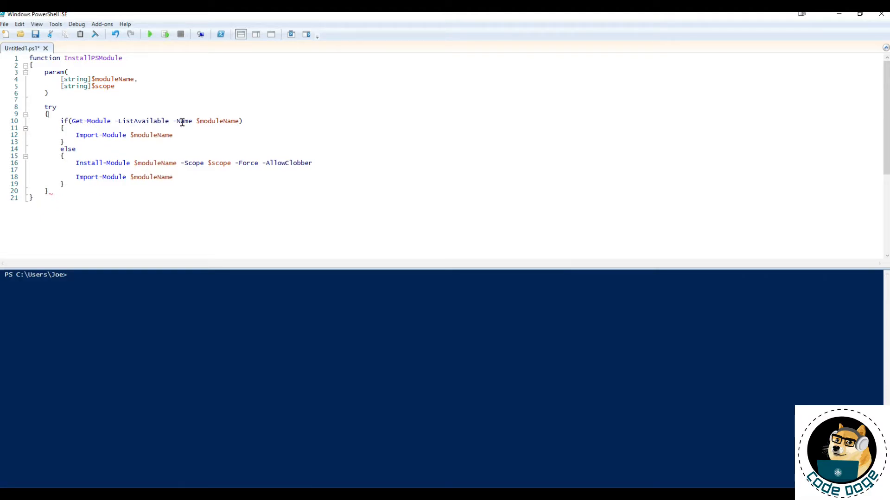
left_click(132, 184)
left_click(116, 192)
key("Return")
type("catch")
type(" [Exception")
type("]")
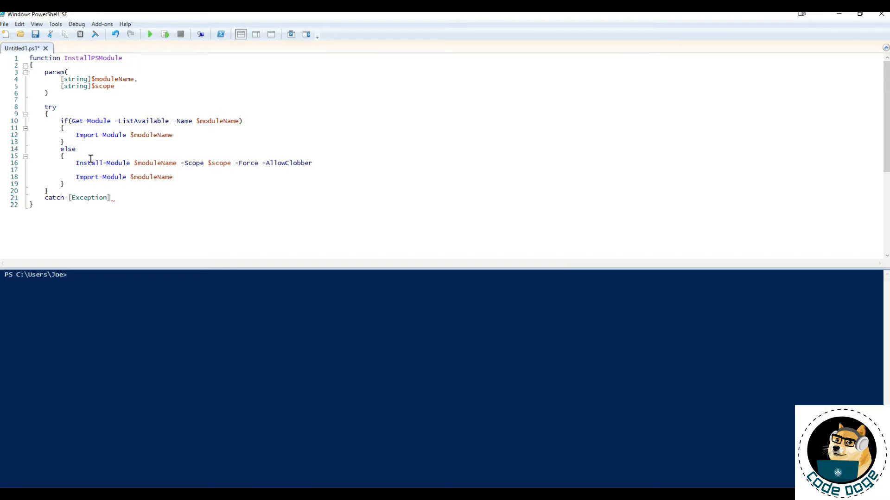
Add an empty catch [Exception] block and an empty finally block after try.
key("Return")
type("{")
key("Return")
type("}")
key("Return")
type("finally")
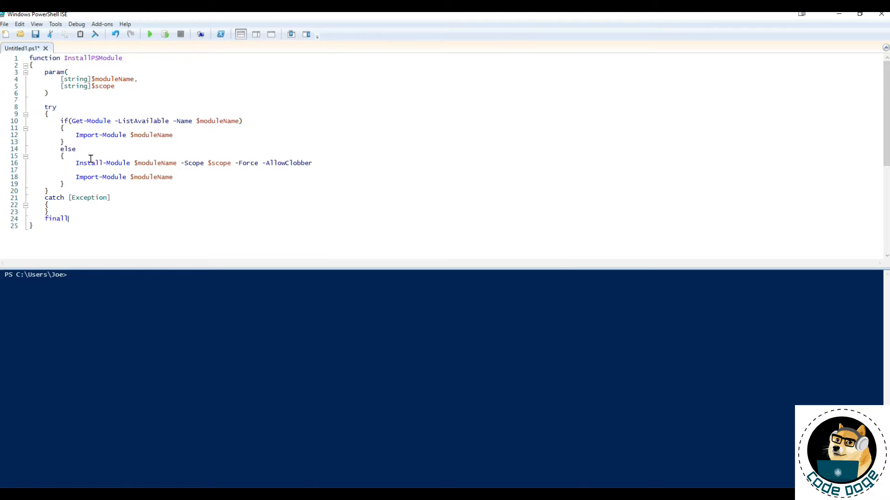
key("Return")
type("{")
key("Return")
type("}")
key("Up")
Catch writes $_.Exception.Message; finally writes "Completed checking or running installation for $moduleName".
key("Return")
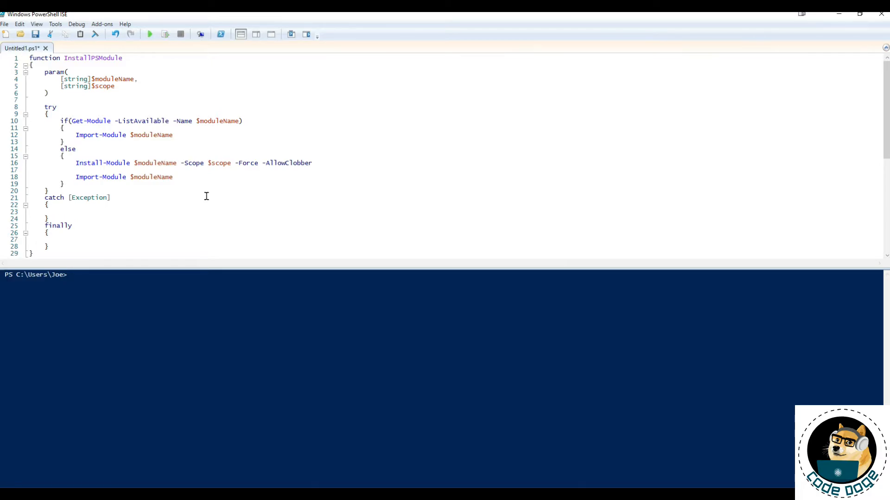
type("w")
type("r")
type("iute")
key("BackSpace")
type("te-")
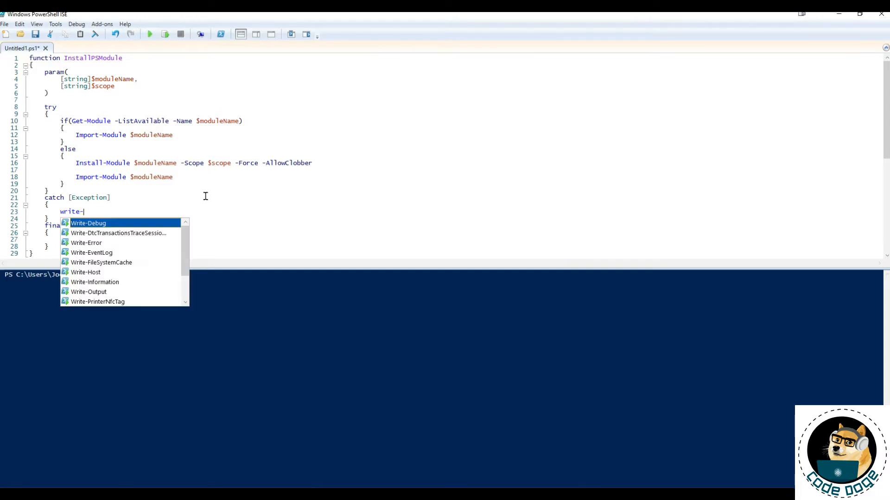
type("host ")
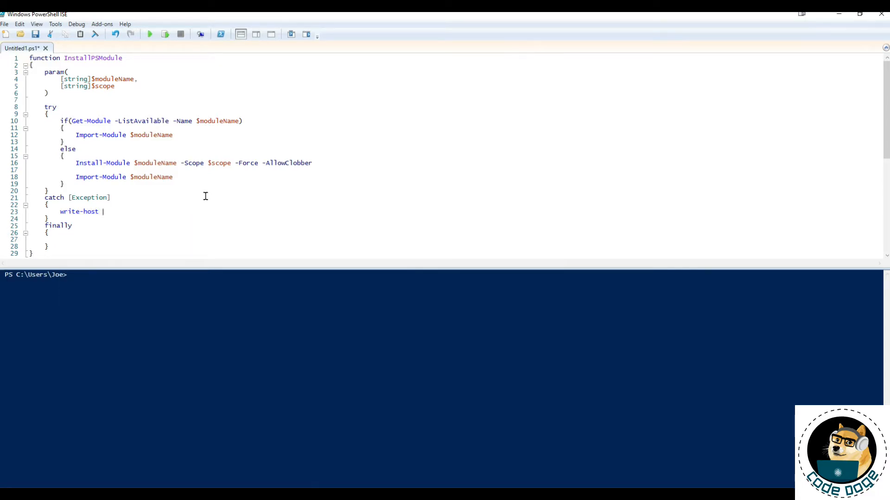
type("$_.")
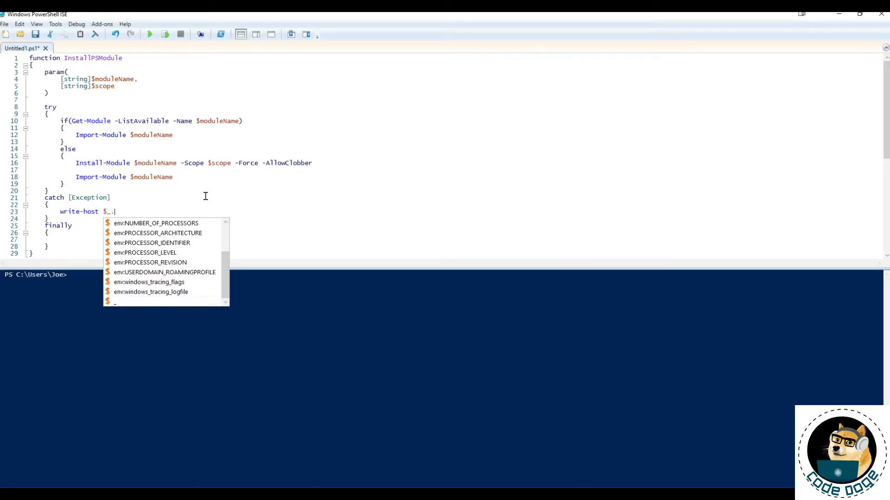
type("Exc")
type("eption.Me")
type("ssage")
left_click(98, 239)
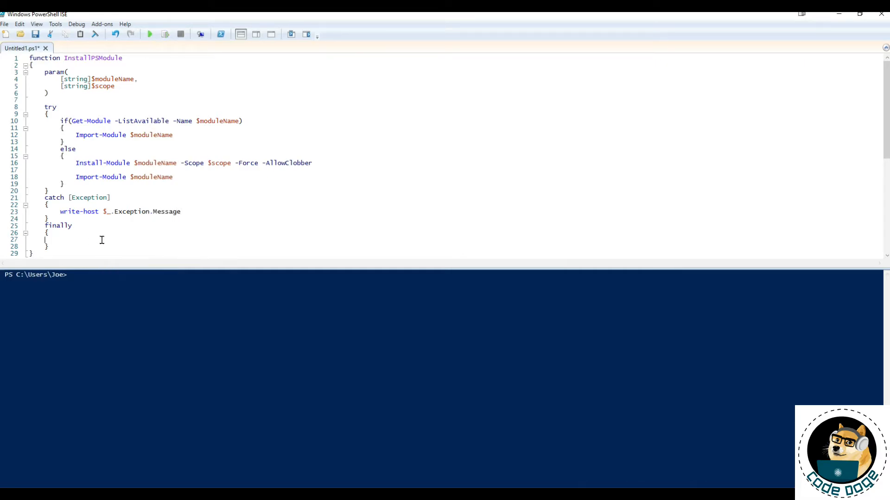
type("wri")
type("te-host")
key("Escape")
type("\"Complete")
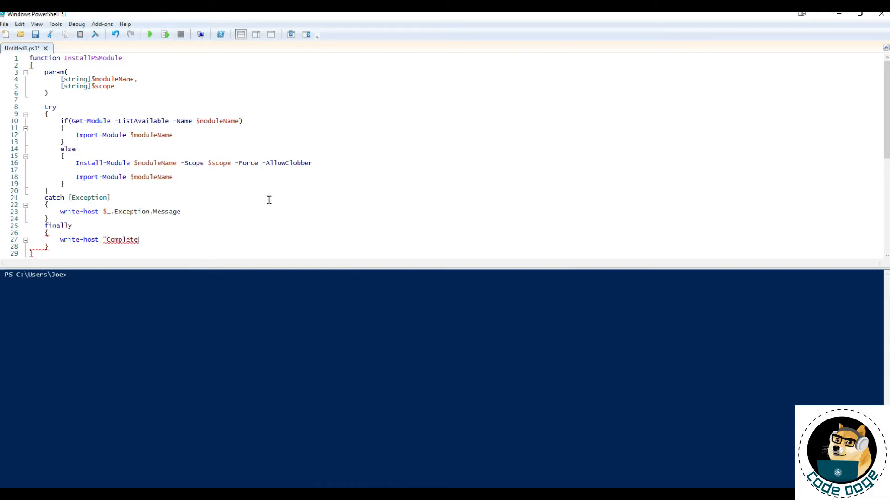
type("d ")
type("checking or ")
type("an")
key("BackSpace")
key("BackSpace")
type("runni")
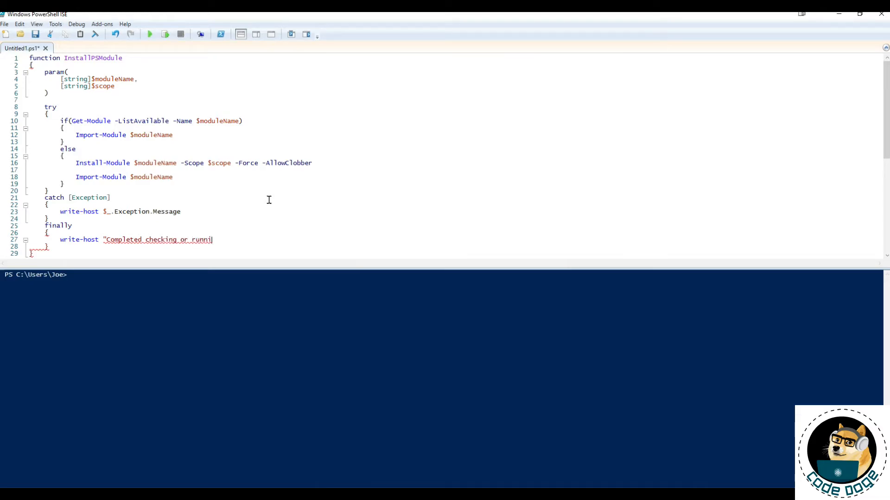
type("ng installation for ")
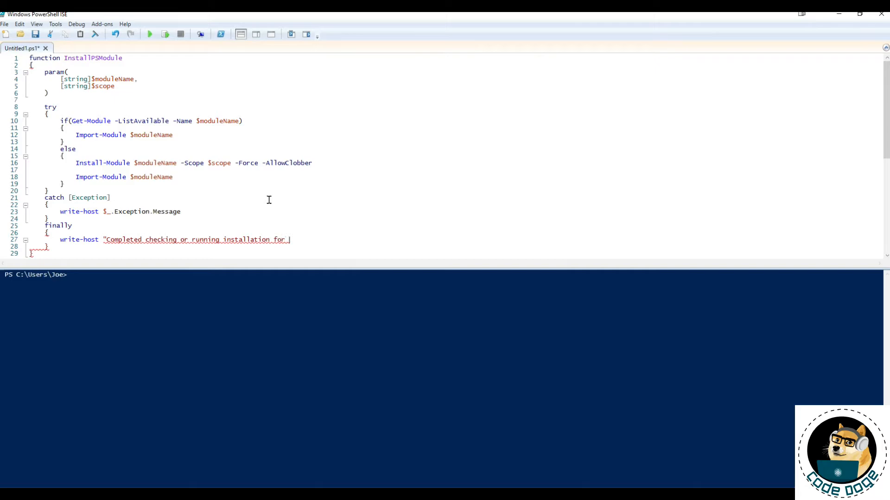
type("$module")
type("Name\"")
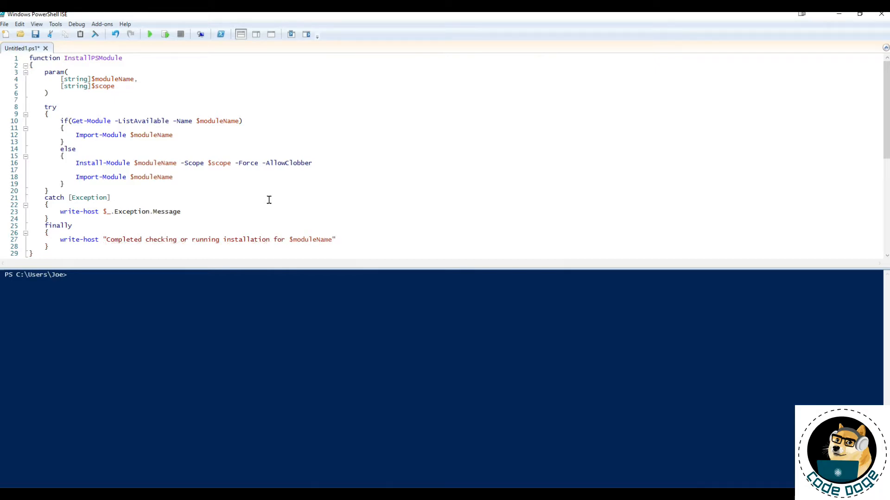
scroll(137, 212, "down", 1)
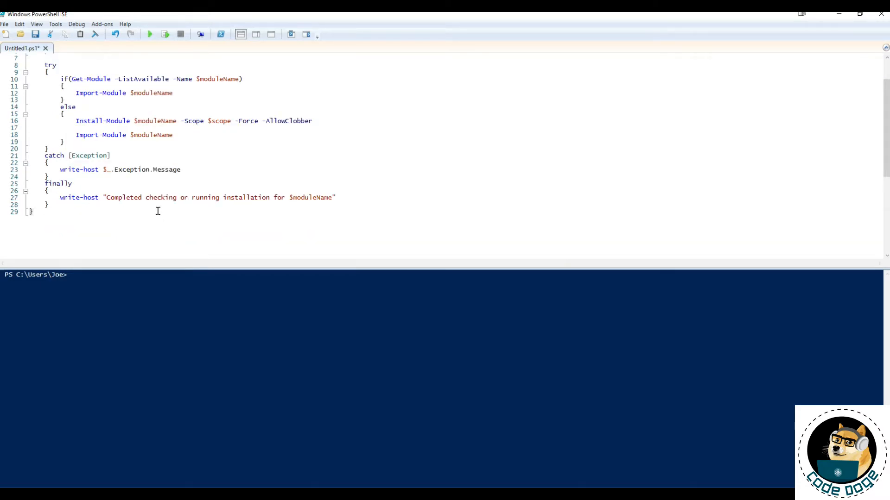
Write the call InstallPSModule -moduleName "" -scope "" below the function.
key("Return")
key("Return")
type("Install")
type("PSmo")
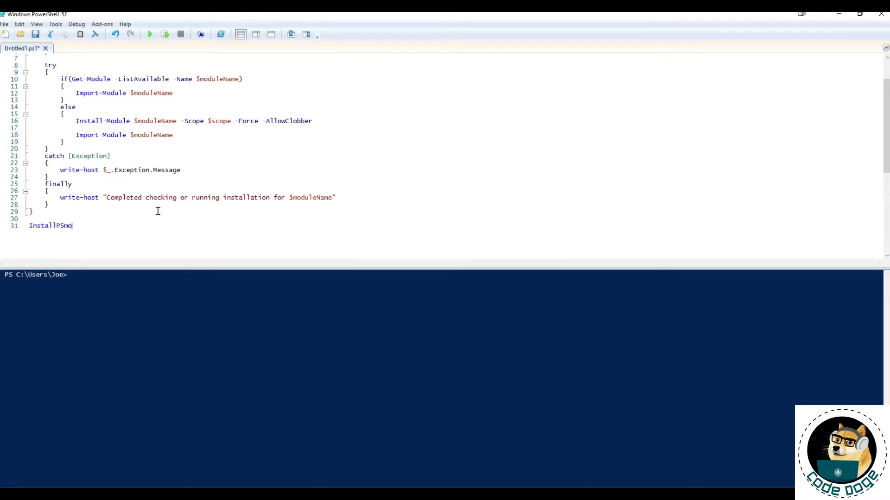
key("BackSpace")
type("Modu")
type("le -")
key("Tab")
type("\"\" ")
type("-scope ")
type("\"\"")
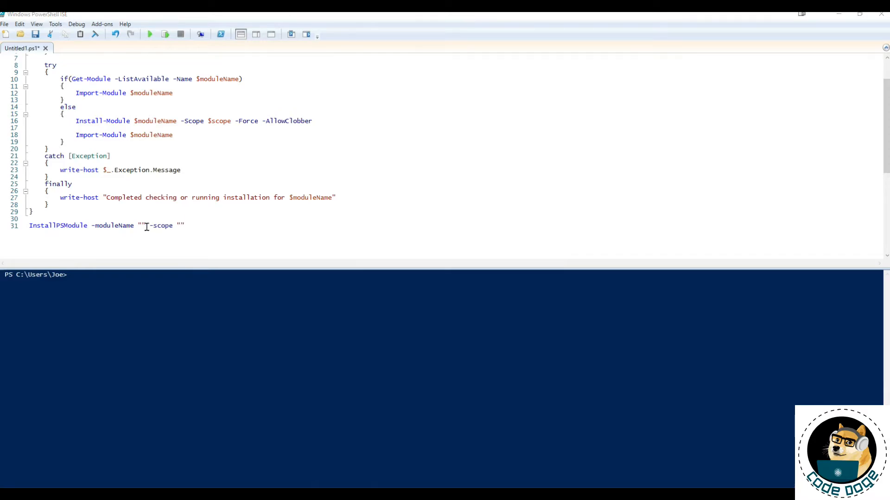
left_click(143, 226)
left_click(230, 318)
type("get-m")
type("odule")
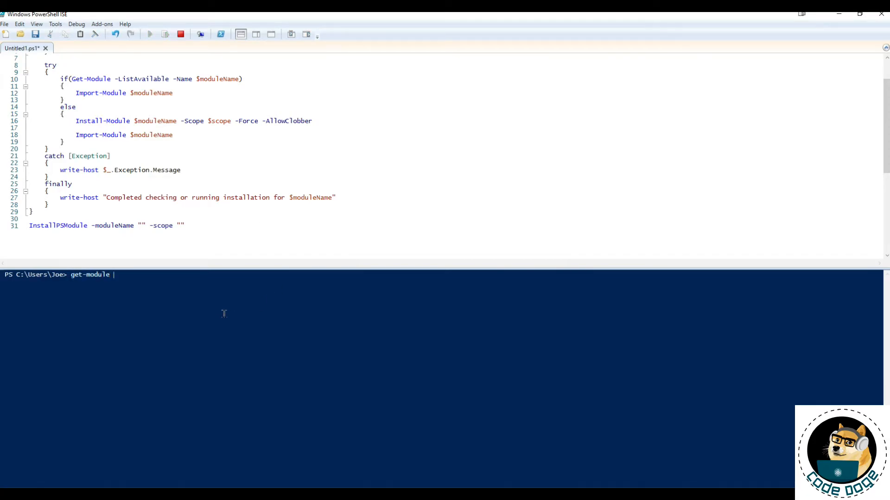
type("-listavai")
type("lable")
Run get-module -listavailable in the console to list installed modules.
key("Return")
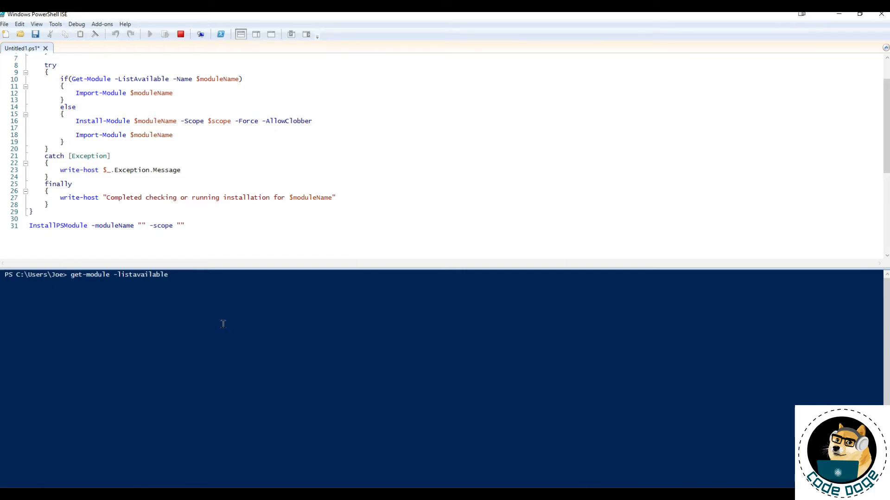
scroll(205, 342, "up", 10)
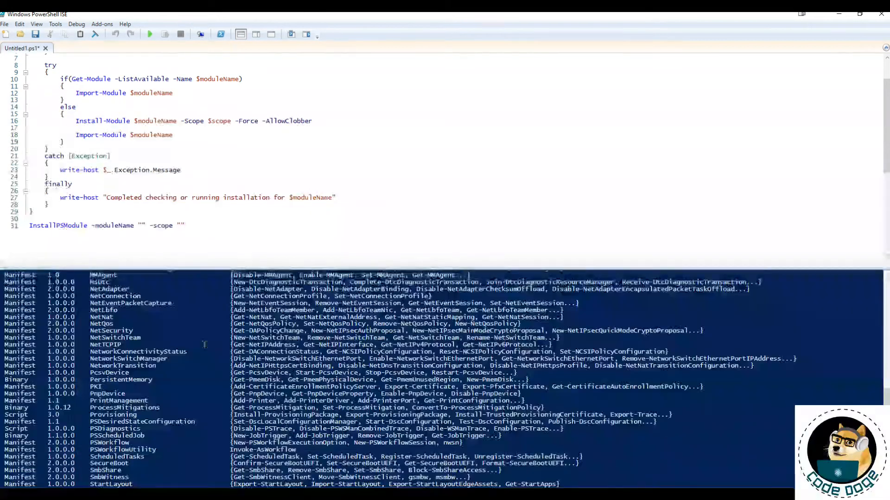
scroll(216, 346, "up", 10)
scroll(220, 348, "up", 8)
scroll(220, 347, "down", 2)
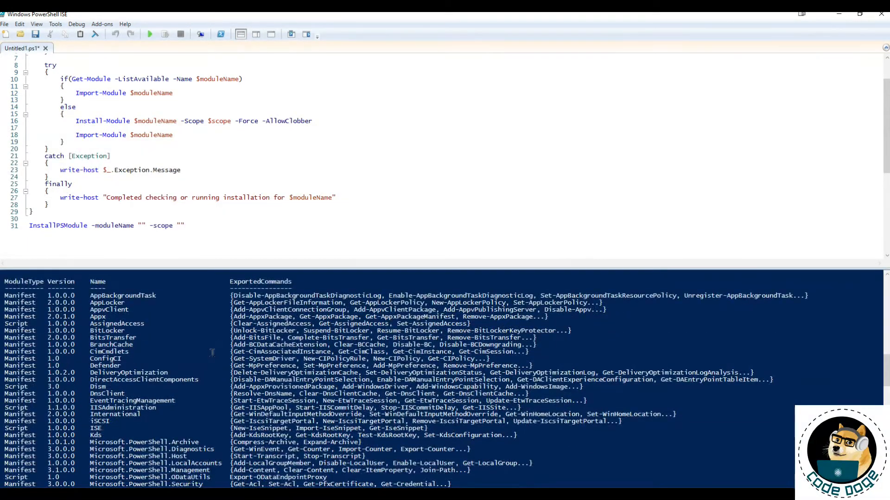
left_click(185, 226)
left_click(141, 225)
type("PSExcel")
Fill the call with -moduleName "PSExcel" -scope "CurrentUser" and run the script.
left_click(208, 226)
type("CurrentUser")
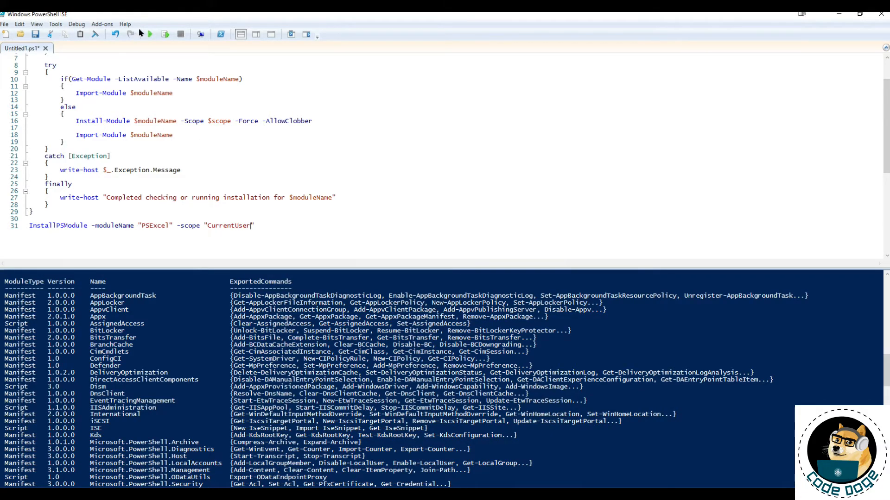
Run the script and accept the NuGet provider prompt so PSExcel installs for CurrentUser.
left_click(152, 35)
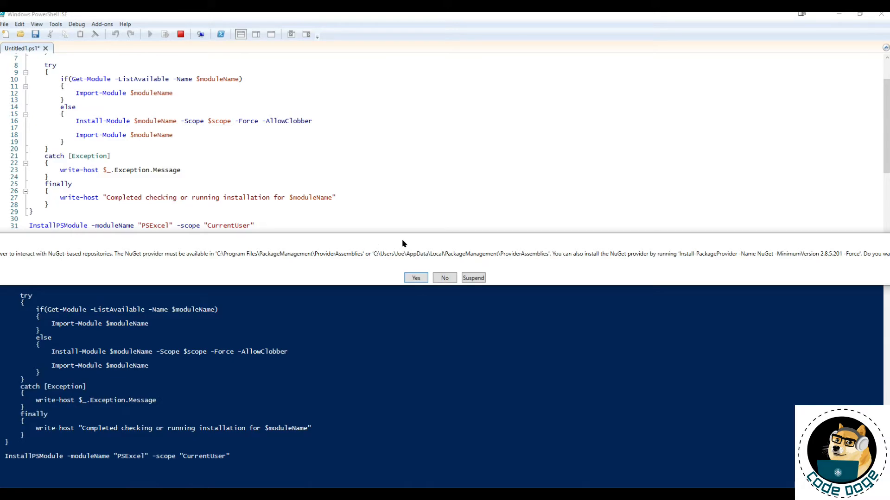
mouse_move(402, 239)
left_mouse_down()
mouse_move(559, 192)
mouse_move(240, 183)
mouse_move(582, 206)
mouse_move(441, 203)
left_mouse_up()
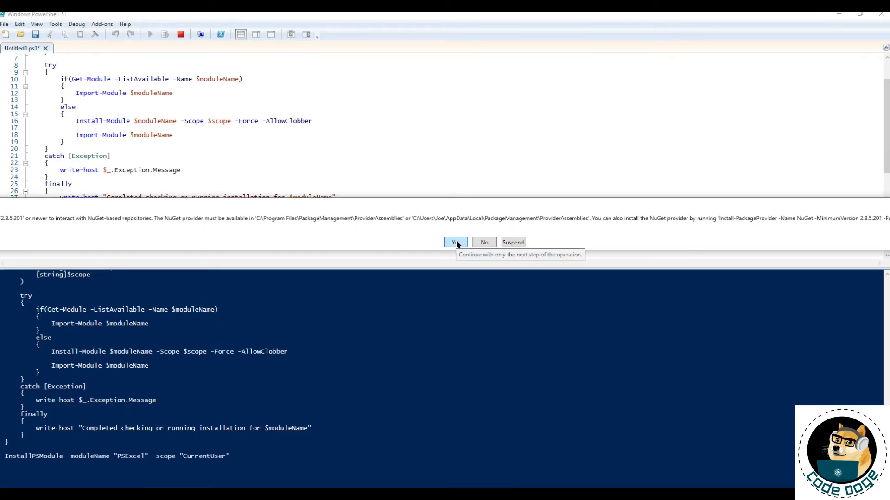
left_click(456, 243)
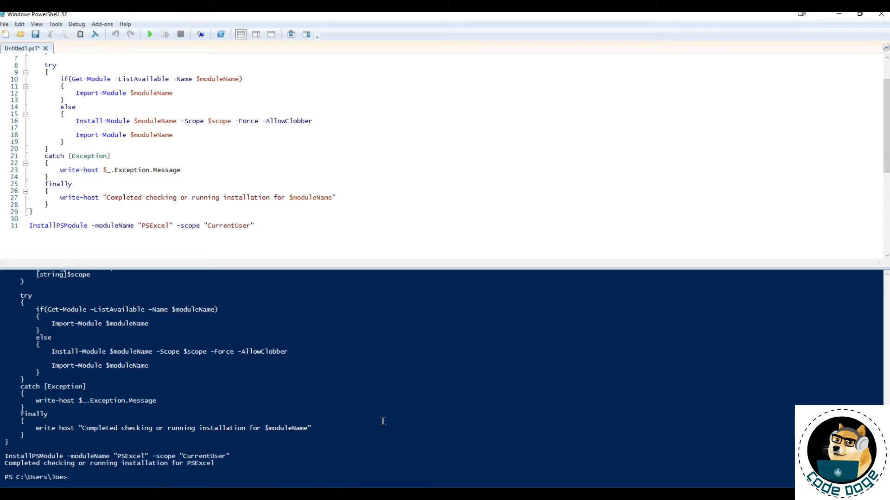
Clear the console output so only an empty prompt remains.
left_click(382, 421)
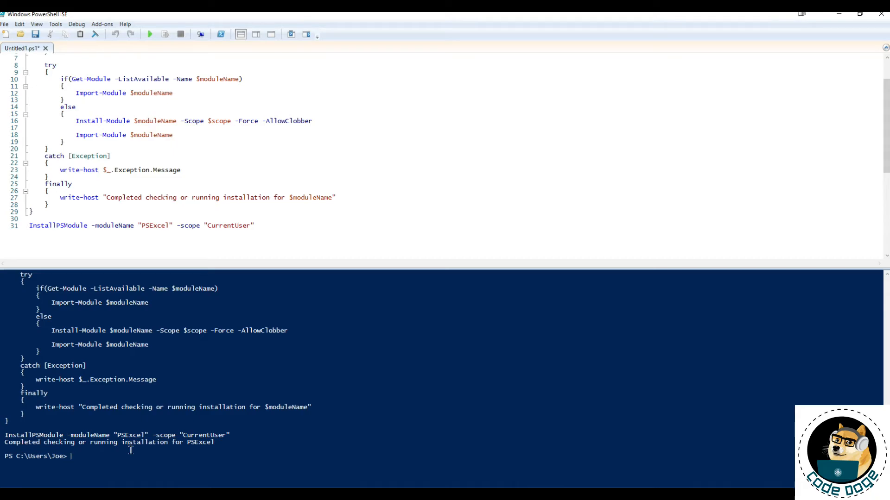
key("ctrl+l")
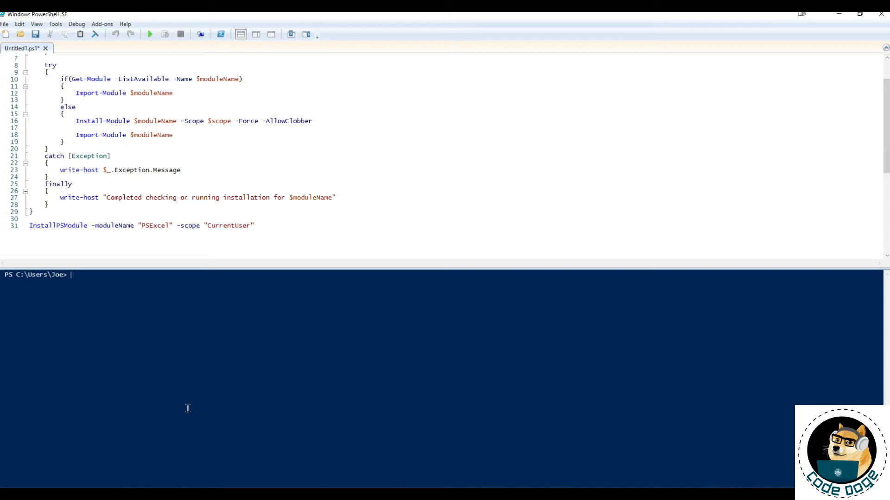
type("clsget-module -listavailable")
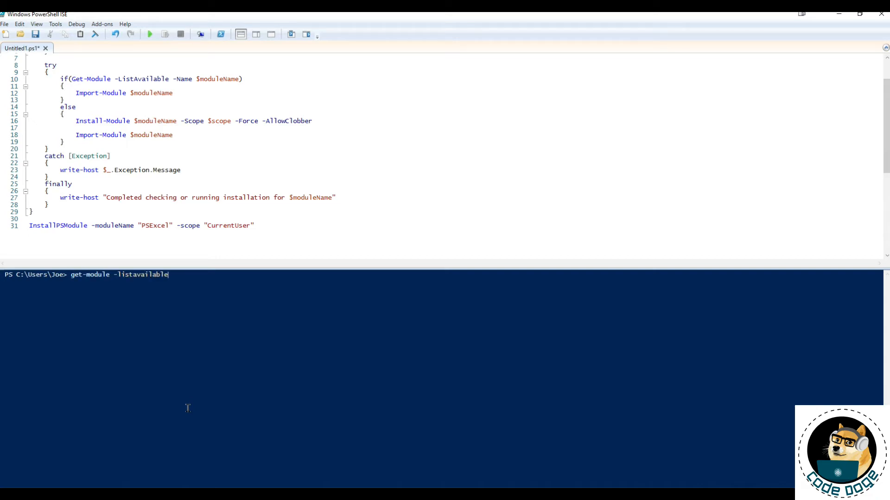
Run get-module -listavailable and confirm PSExcel 1.0.2 appears under Documents\WindowsPowerShell\Modules.
key("Return")
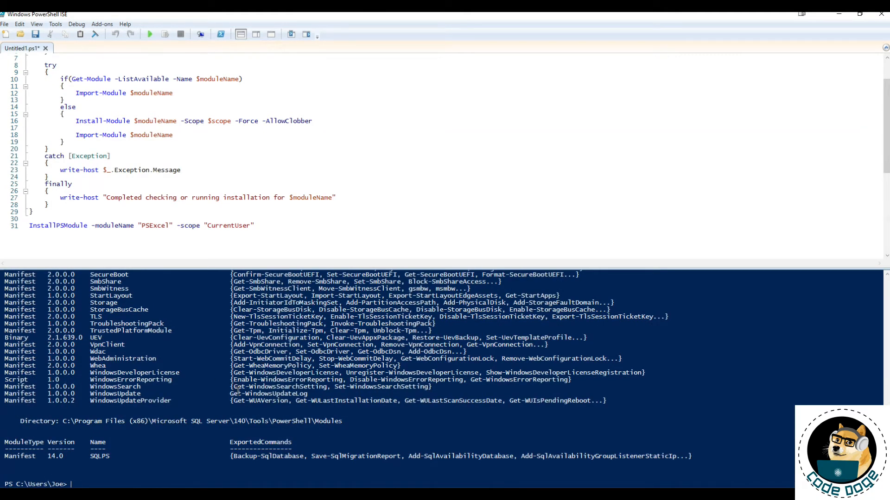
scroll(445, 376, "up", 5)
scroll(444, 375, "up", 5)
scroll(445, 375, "up", 5)
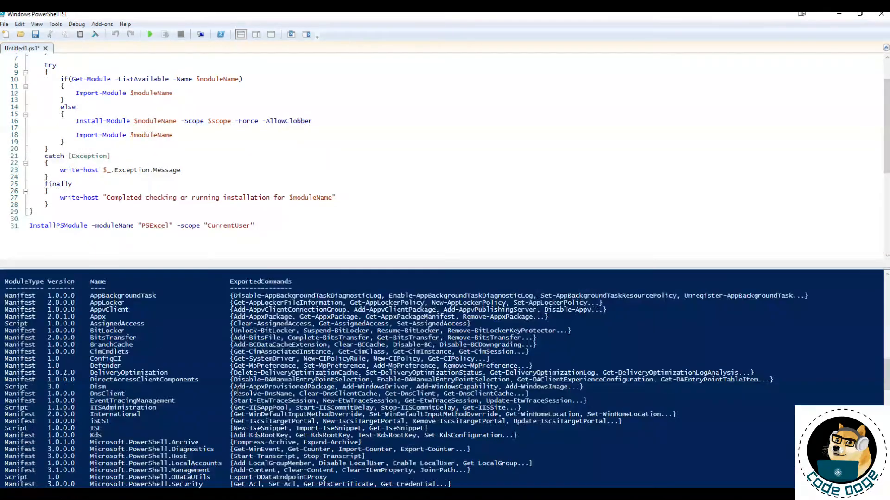
scroll(445, 375, "up", 5)
scroll(446, 375, "up", 5)
scroll(445, 375, "up", 5)
scroll(445, 375, "up", 5)
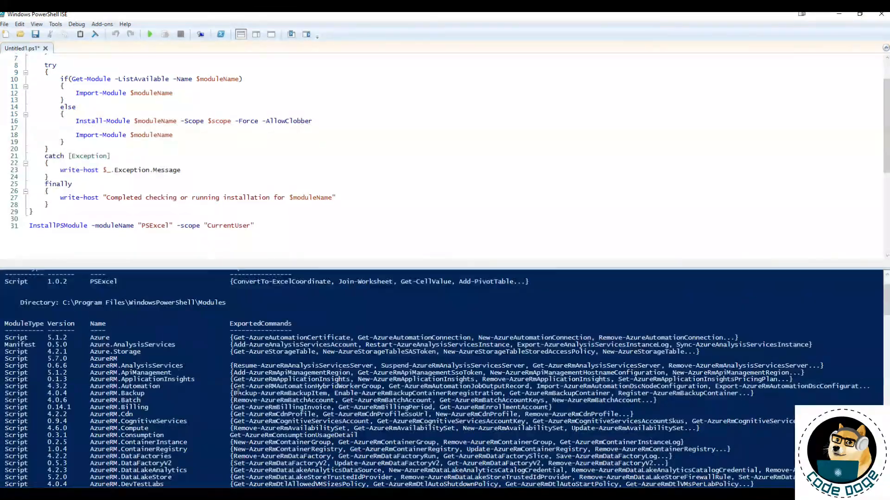
scroll(445, 376, "up", 3)
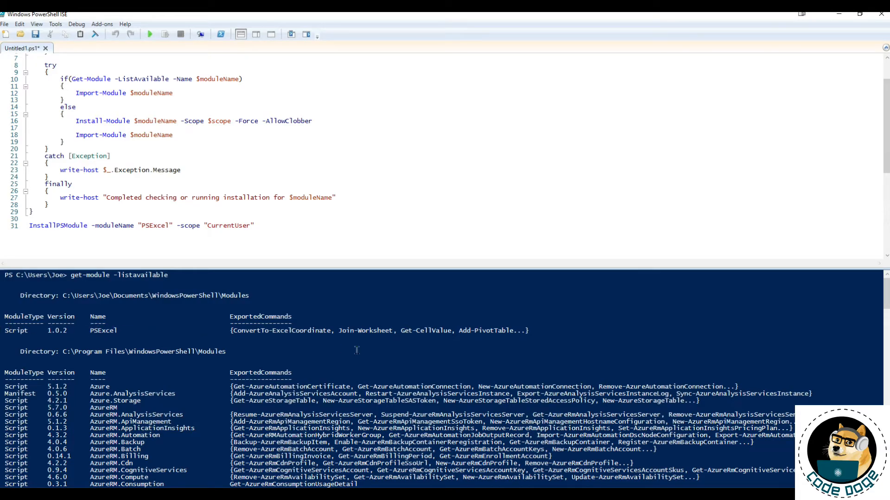
scroll(354, 349, "down", 3)
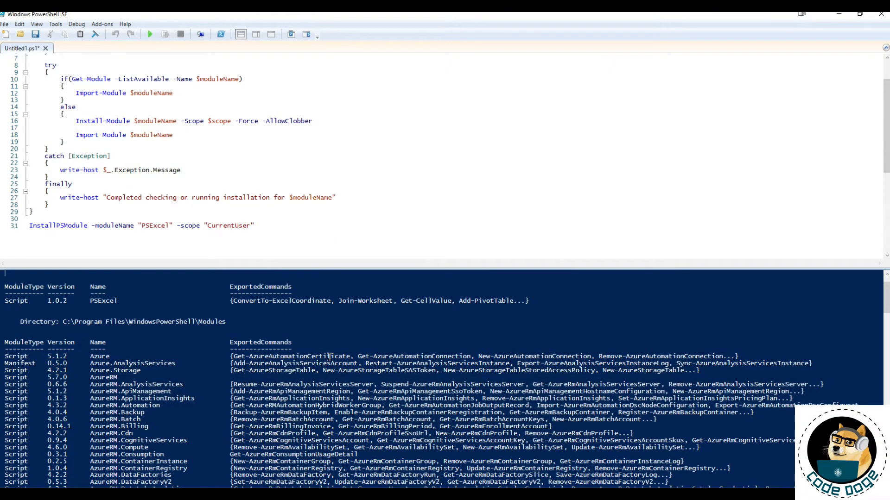
scroll(328, 362, "down", 5)
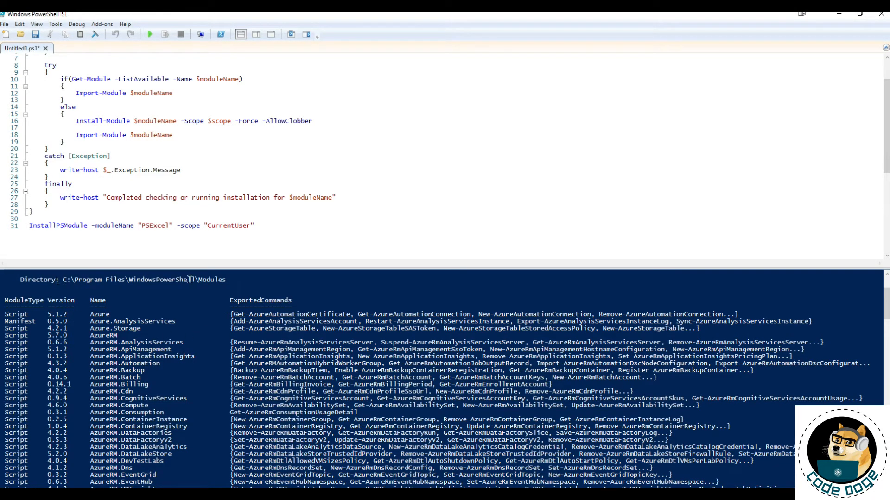
scroll(195, 316, "down", 5)
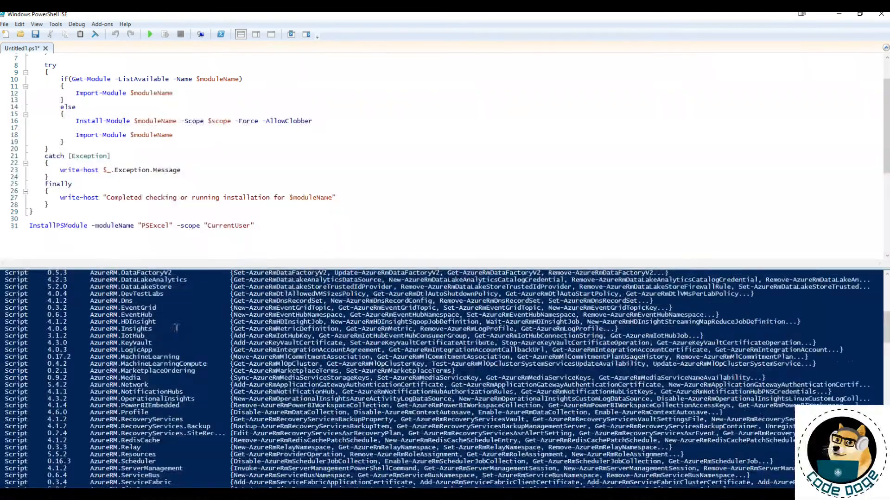
scroll(195, 317, "down", 5)
scroll(180, 324, "down", 5)
scroll(176, 328, "down", 3)
scroll(161, 314, "up", 2)
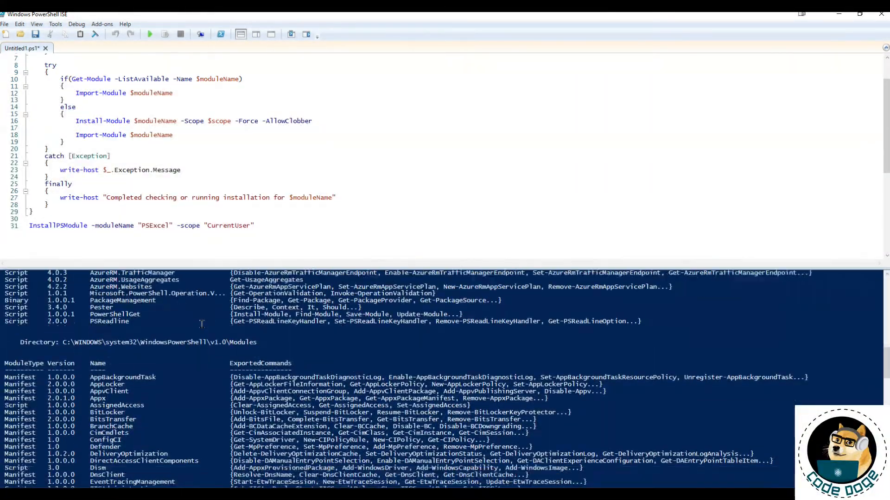
scroll(146, 306, "down", 3)
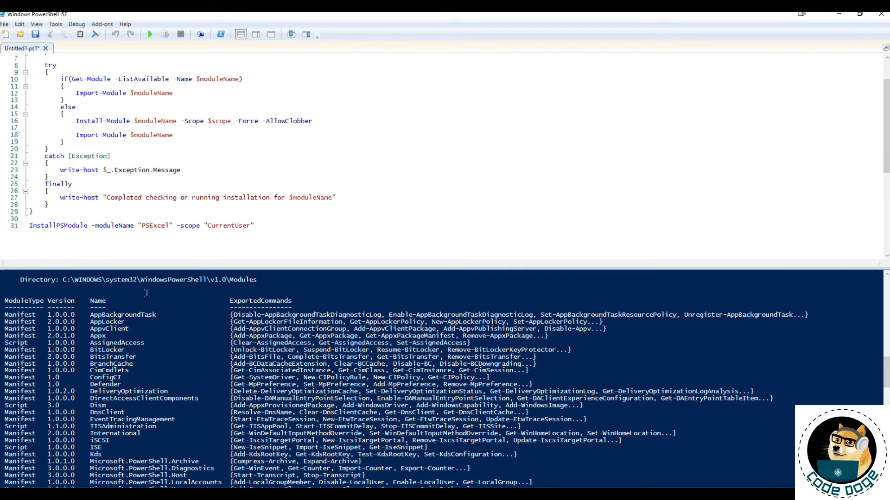
scroll(147, 291, "up", 5)
scroll(180, 358, "up", 8)
scroll(204, 355, "up", 5)
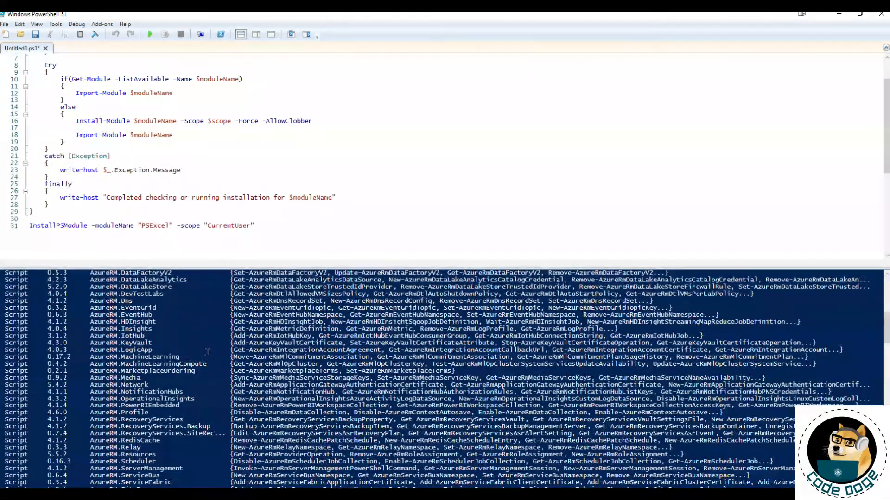
scroll(204, 354, "up", 5)
scroll(206, 353, "up", 5)
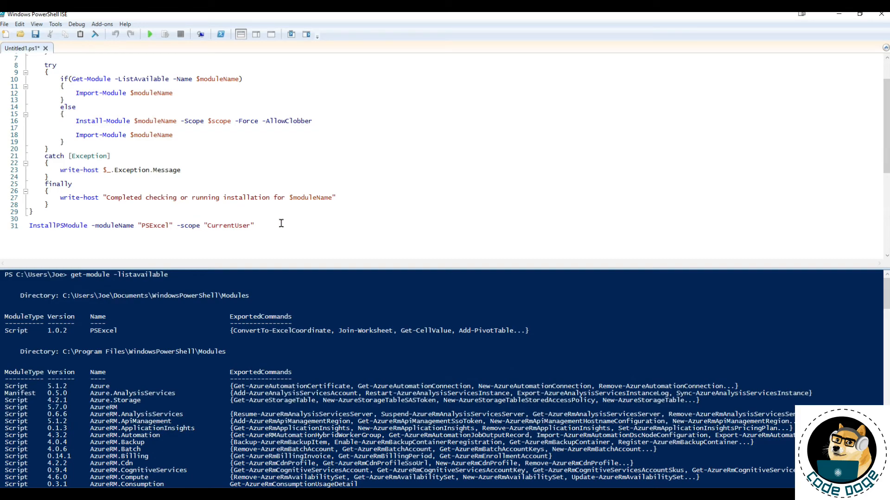
key("Home")
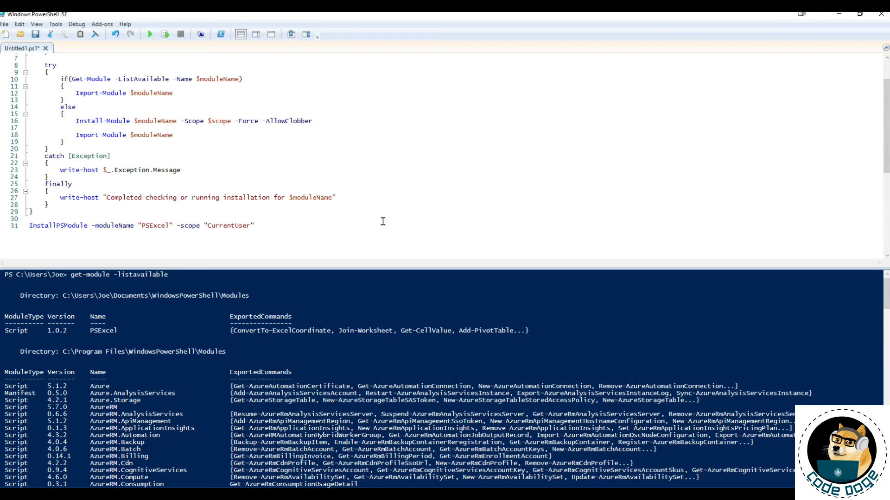